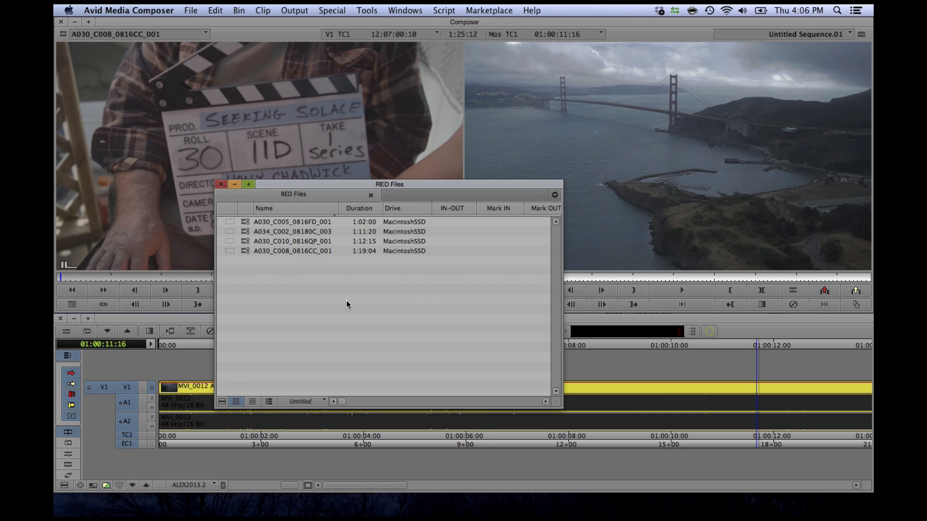
# Step: Open the media-linking dialog for the RED Files bin and cancel it without linking
pyautogui.rightClick(346, 300)
pyautogui.click(418, 370)
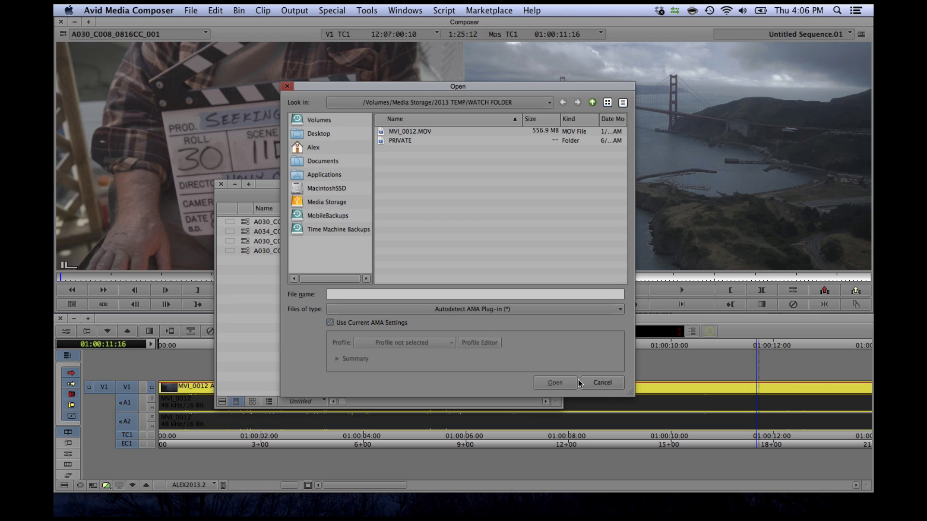
pyautogui.click(618, 384)
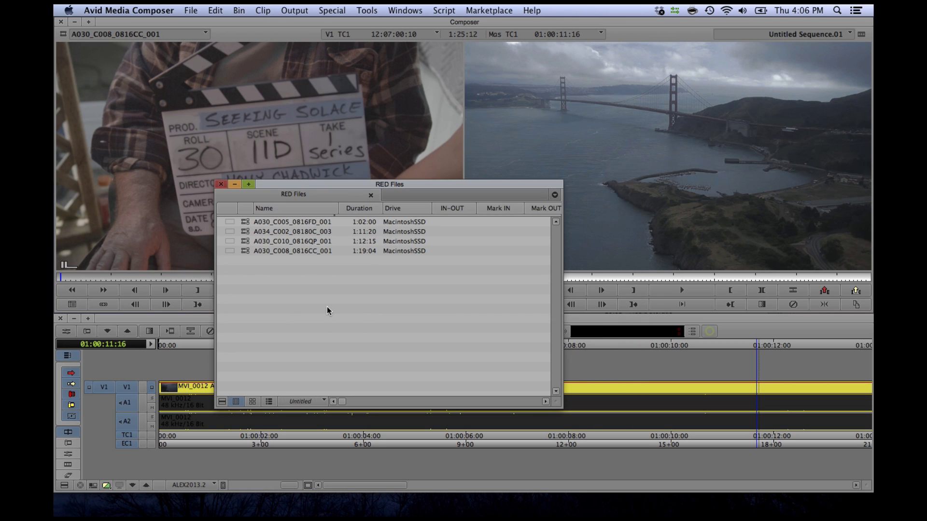
# Step: Keep Rec.709 and FrameFlex-crop A030_C008_0816CC_001 to size 65.75 over the slate (X 3.46, Y -10.82)
pyautogui.rightClick(242, 251)
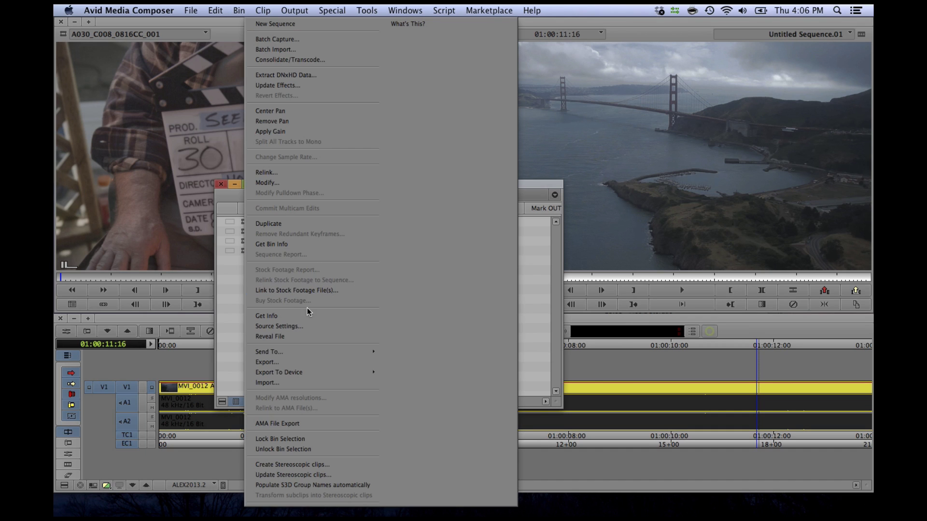
pyautogui.click(311, 326)
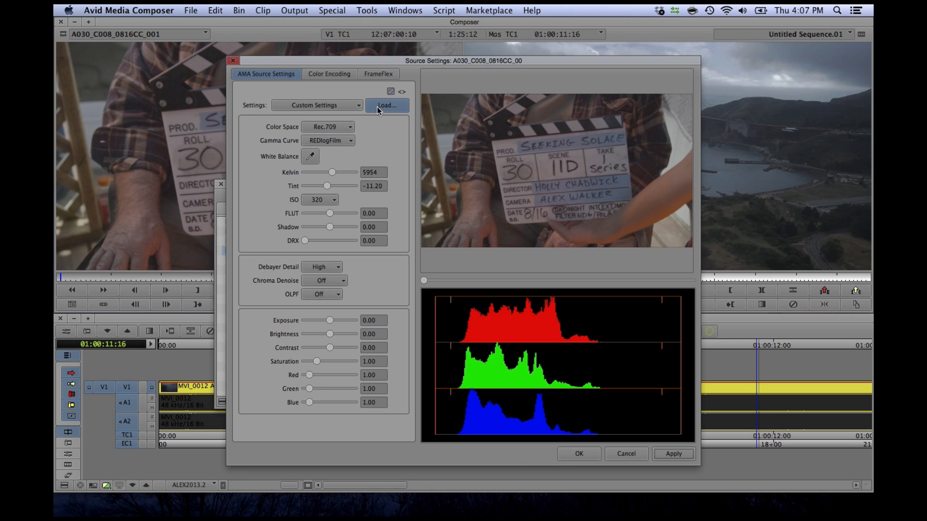
pyautogui.click(351, 128)
pyautogui.click(328, 137)
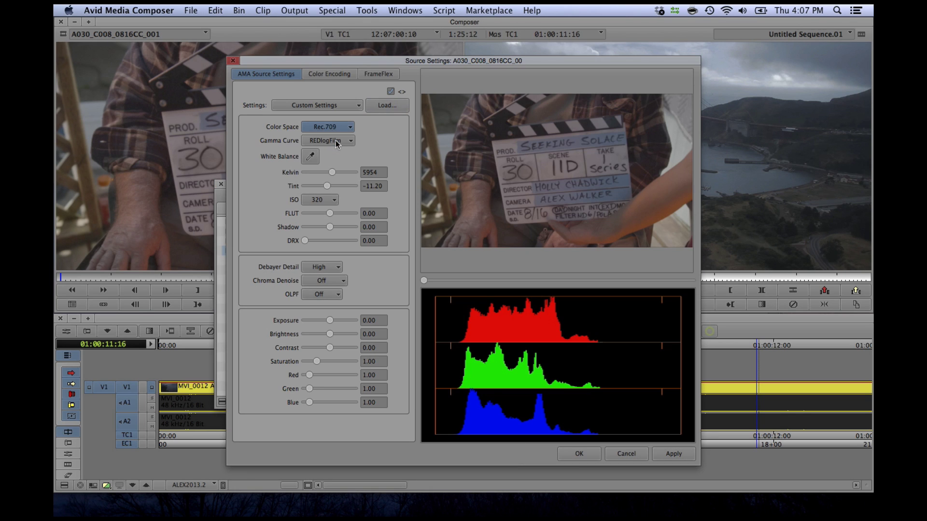
pyautogui.click(379, 74)
pyautogui.moveTo(426, 100); pyautogui.dragTo(513, 133)
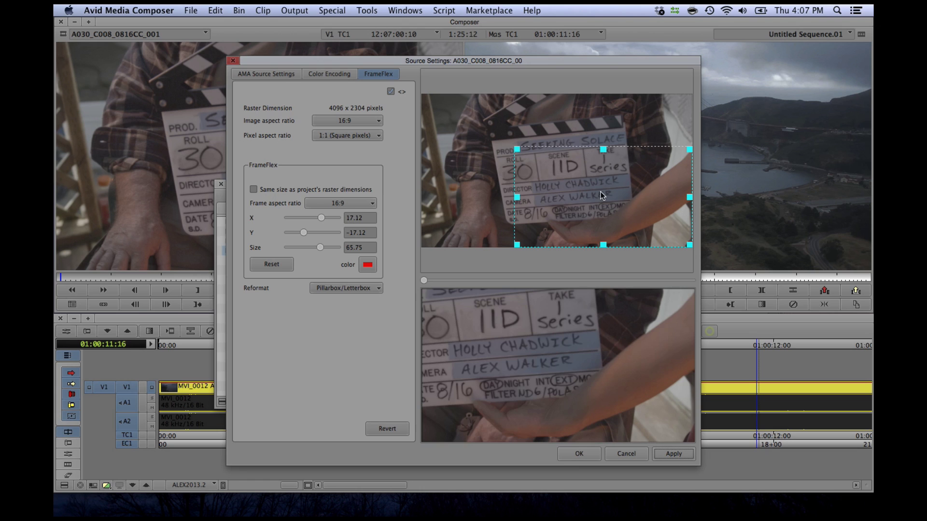
pyautogui.moveTo(581, 178)
pyautogui.mouseDown()
pyautogui.moveTo(563, 159)
pyautogui.moveTo(563, 182)
pyautogui.mouseUp()
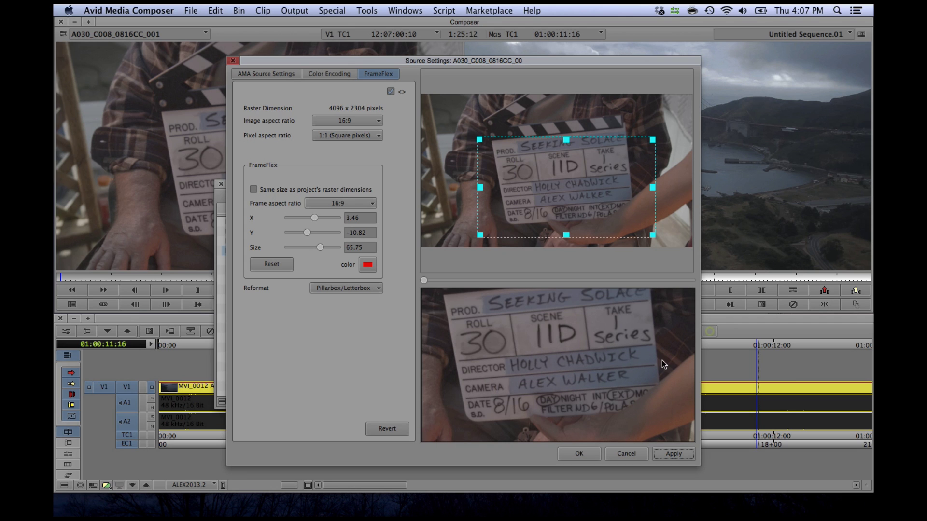
pyautogui.click(675, 454)
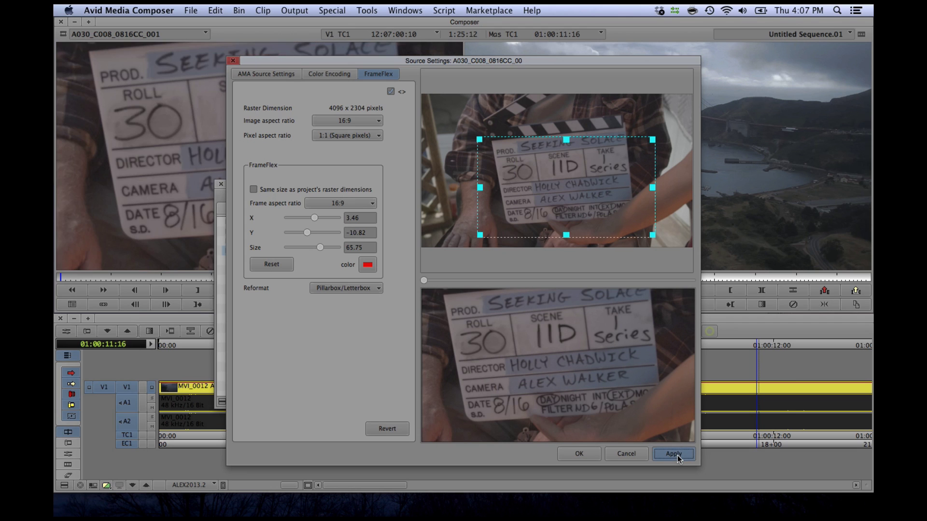
pyautogui.click(579, 454)
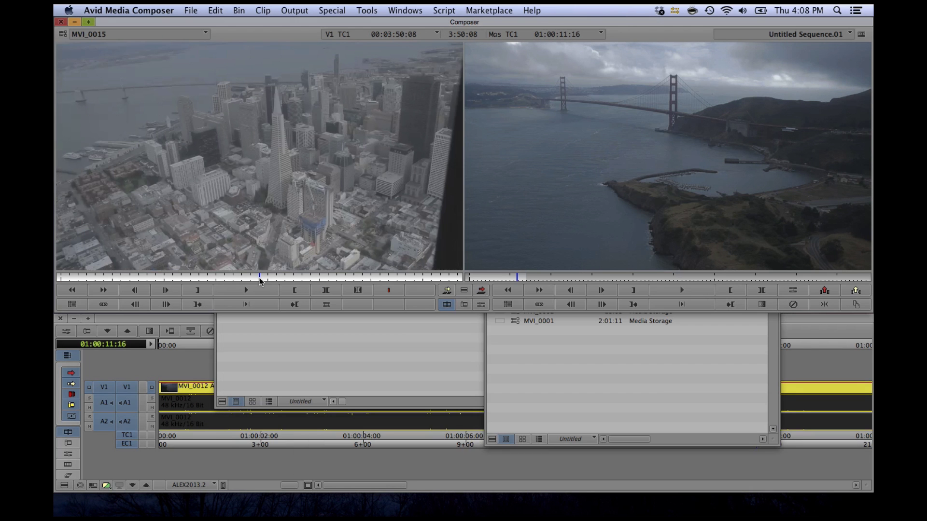
# Step: From the CINESTYLE bin, set MVI_0015's source colour space to Linear [full range]
pyautogui.hotkey('ctrl', 'Down')
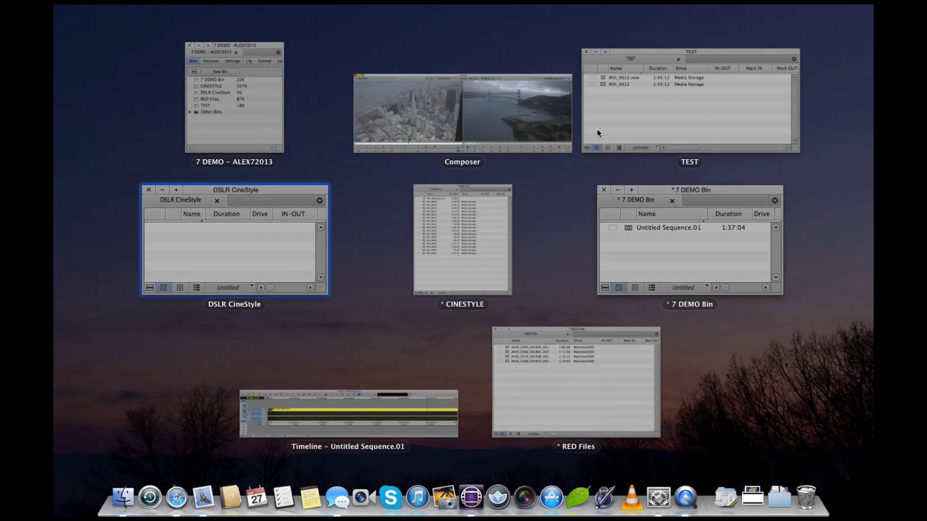
pyautogui.click(448, 253)
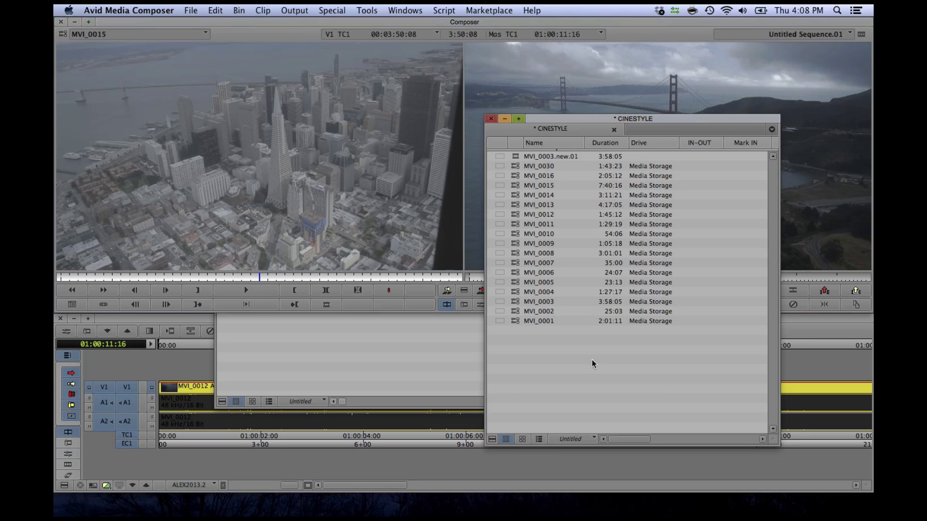
pyautogui.rightClick(515, 189)
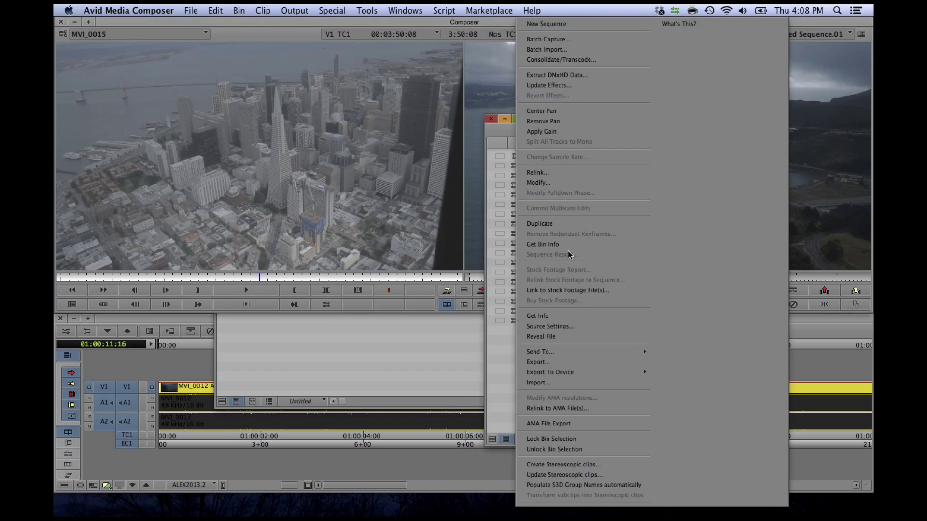
pyautogui.click(550, 326)
pyautogui.click(364, 120)
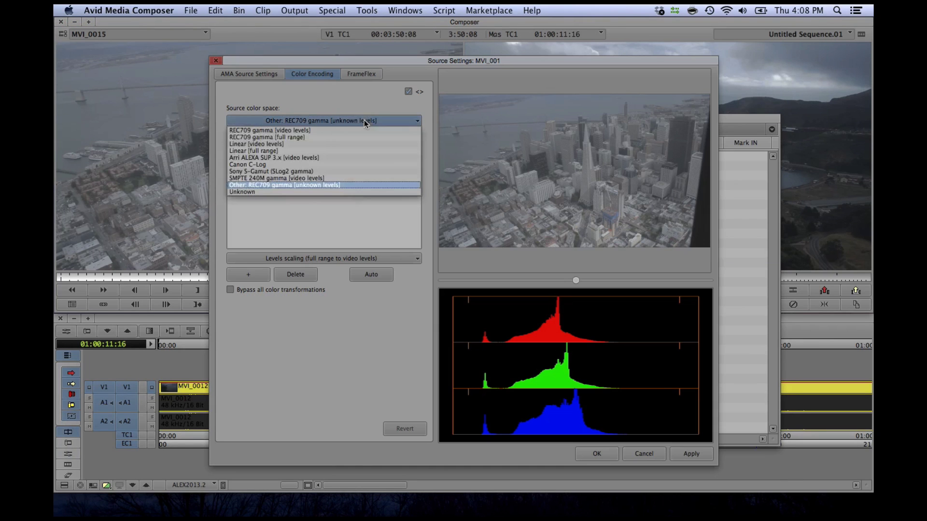
pyautogui.click(269, 151)
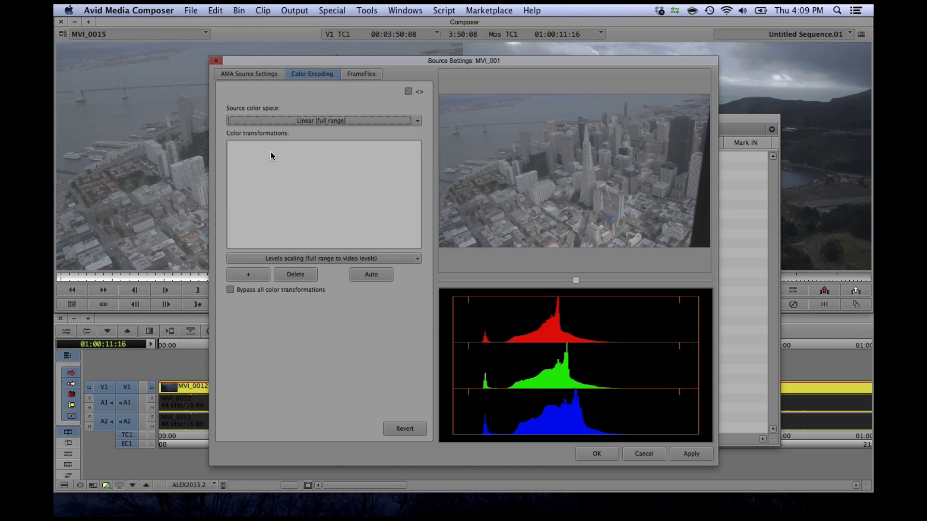
# Step: Add the REC709 to linear colour transformation and confirm the source settings
pyautogui.click(337, 261)
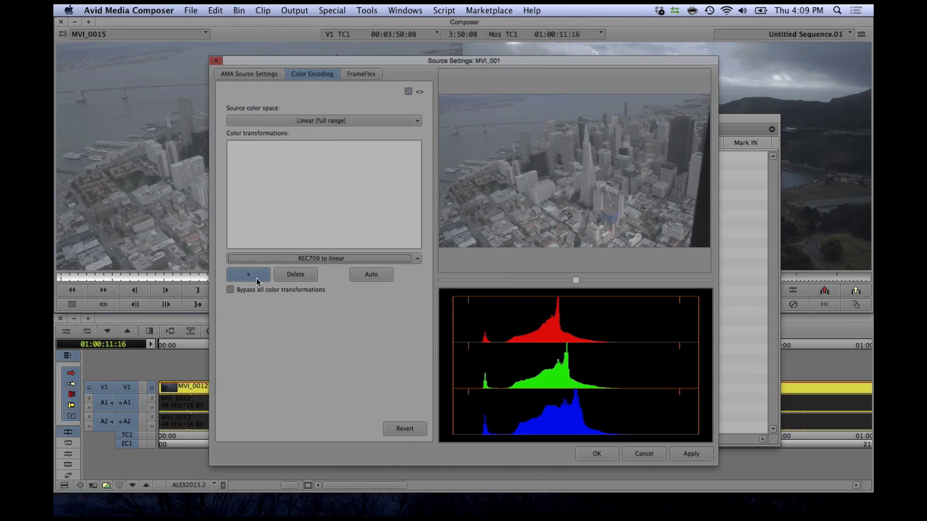
pyautogui.click(375, 259)
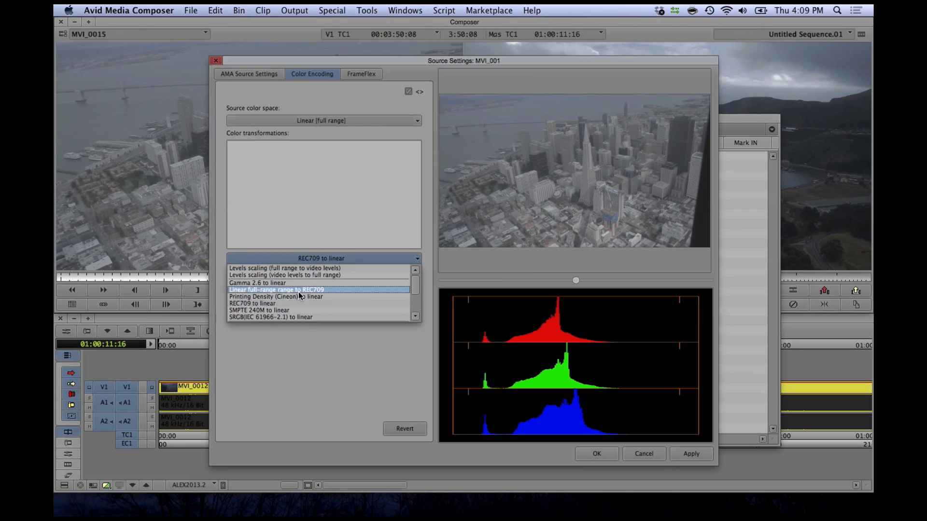
pyautogui.click(286, 301)
pyautogui.click(253, 276)
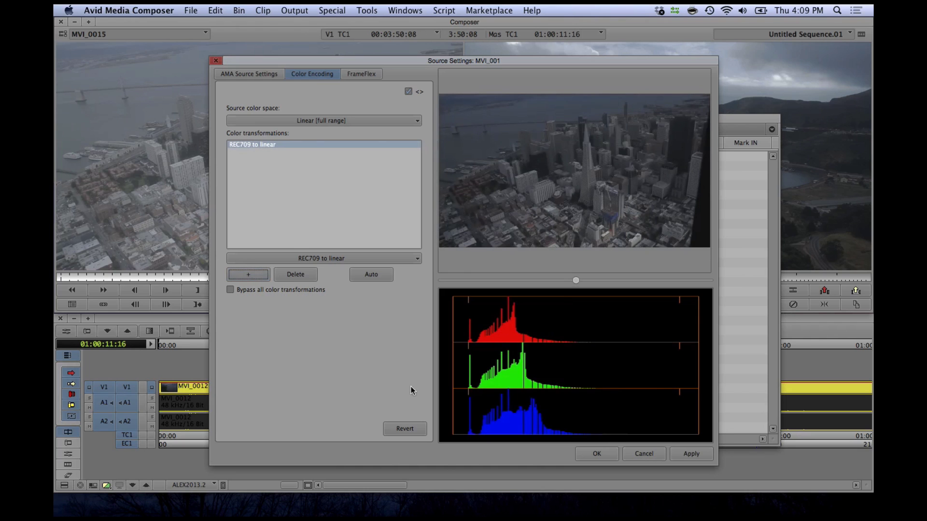
pyautogui.press('Return')
pyautogui.rightClick(516, 188)
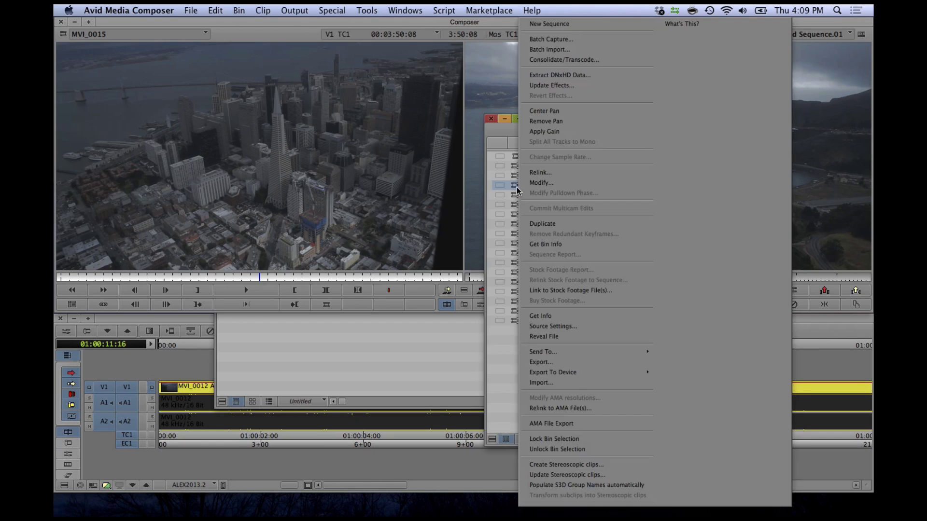
# Step: Start a background DNxHD 36 MXF transcode of MVI_0015 and park the sequence at 01:00:02:11
pyautogui.click(582, 60)
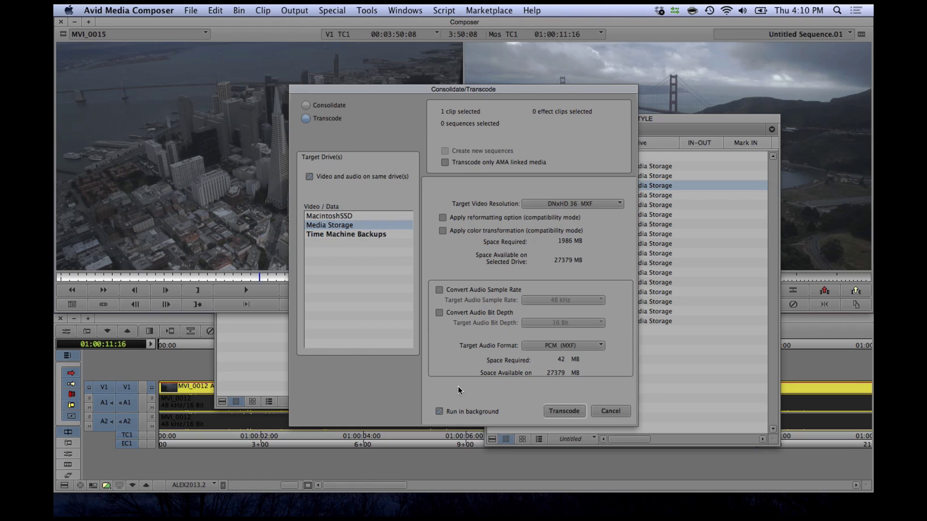
pyautogui.click(564, 411)
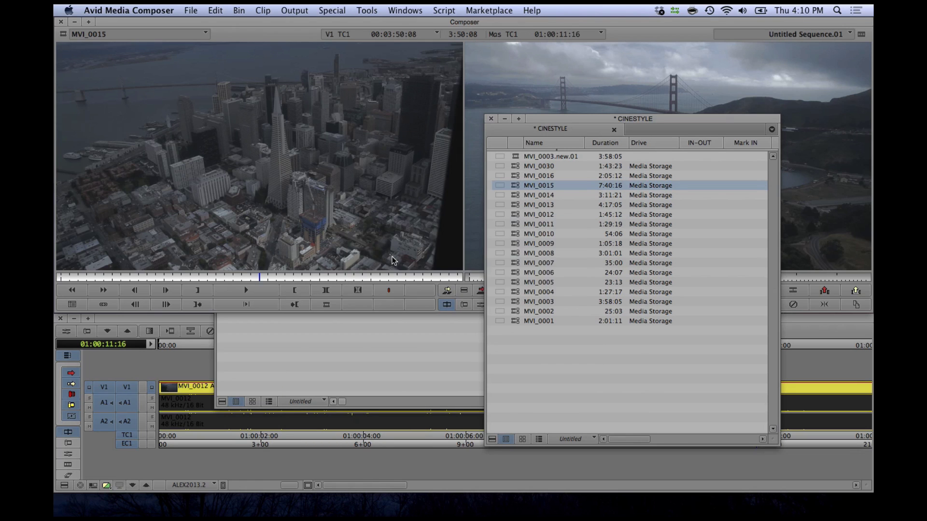
pyautogui.click(177, 349)
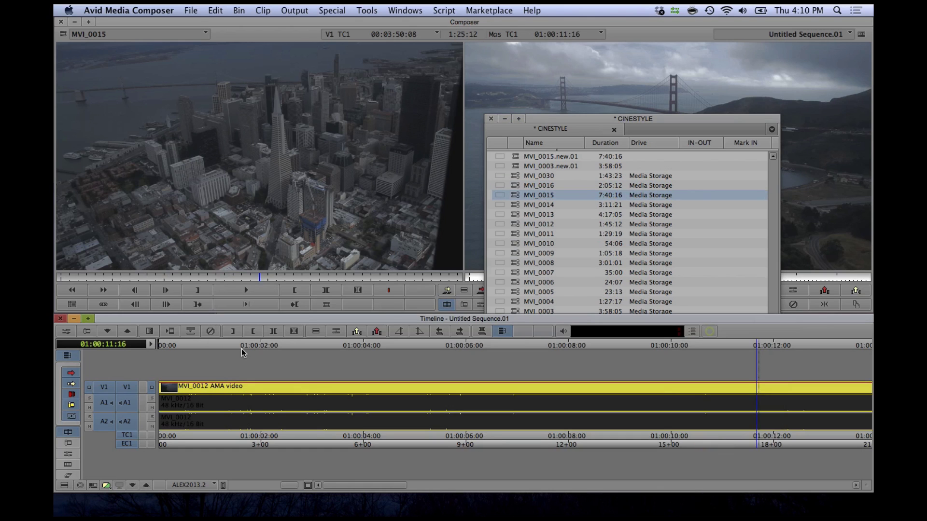
pyautogui.moveTo(278, 348); pyautogui.dragTo(312, 348)
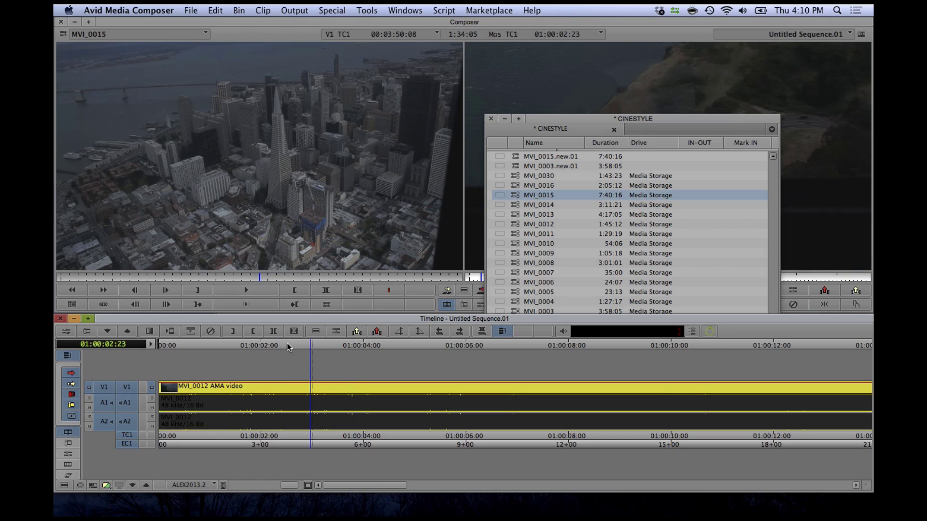
pyautogui.click(286, 345)
# Step: Select the new MVI_0015.new.01 clip and show the Background Queue transcode progress
pyautogui.click(515, 157)
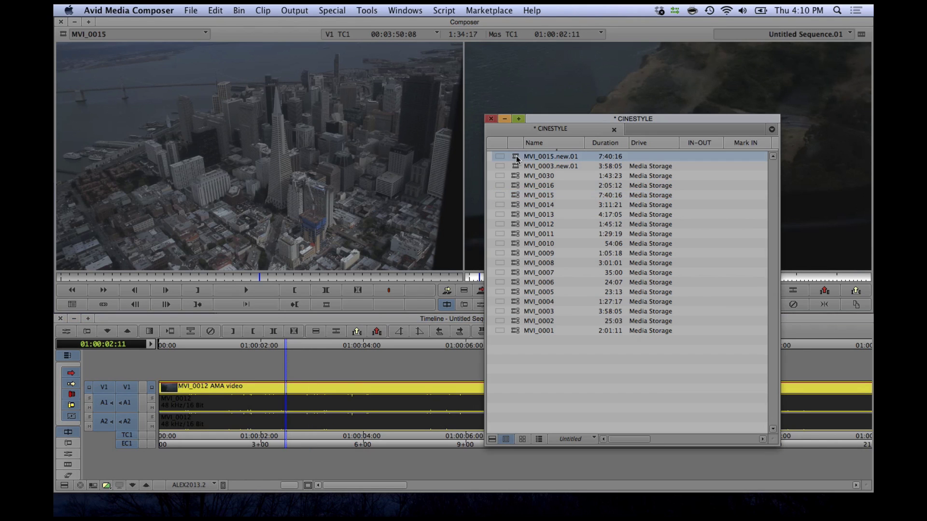
pyautogui.click(367, 11)
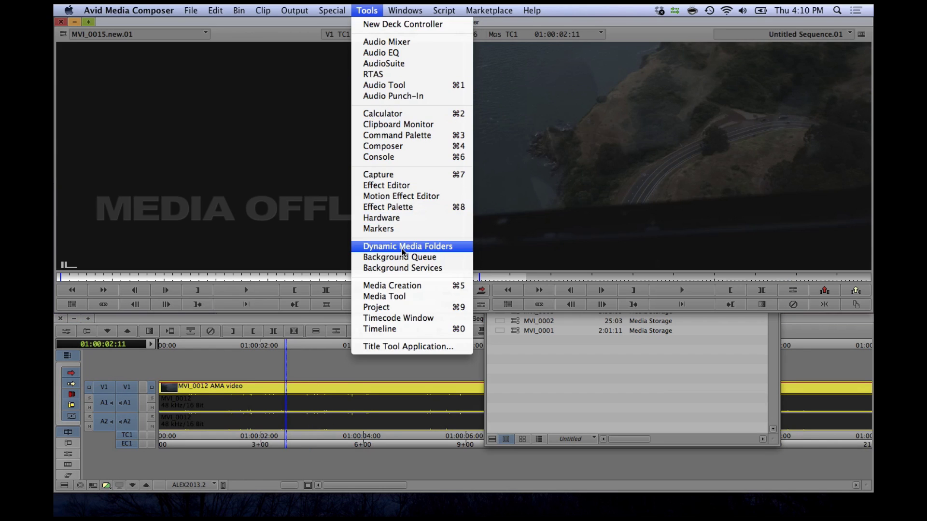
pyautogui.click(403, 261)
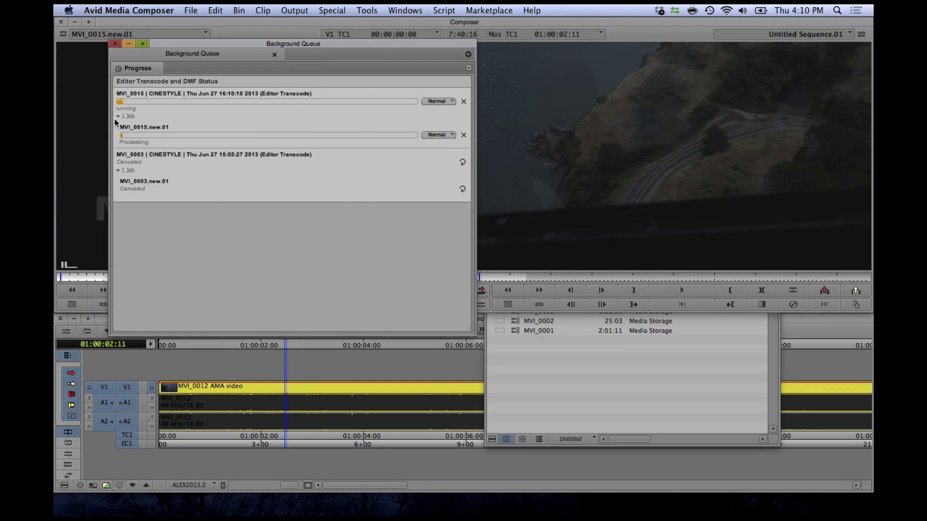
pyautogui.click(367, 10)
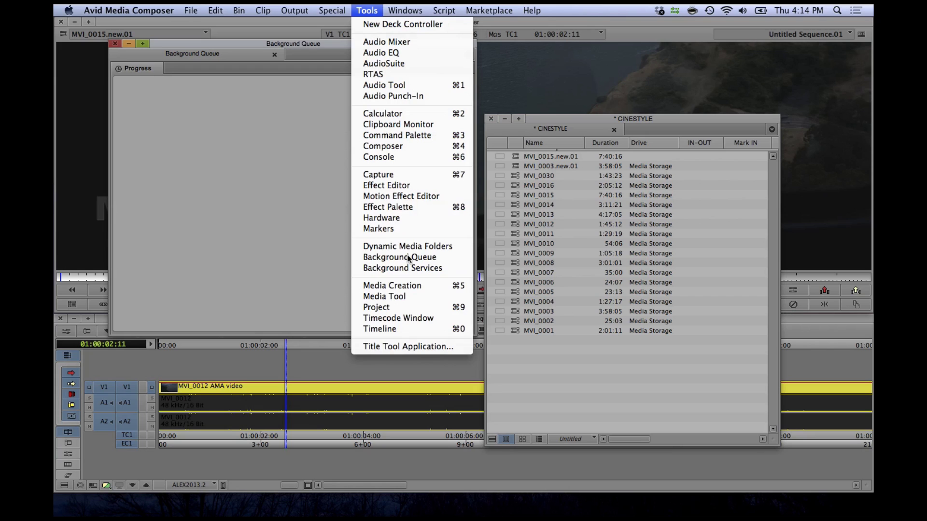
# Step: In Dynamic Media Folders, add a watch folder using a new NEWFOLDER created inside WATCH FOLDER
pyautogui.click(404, 245)
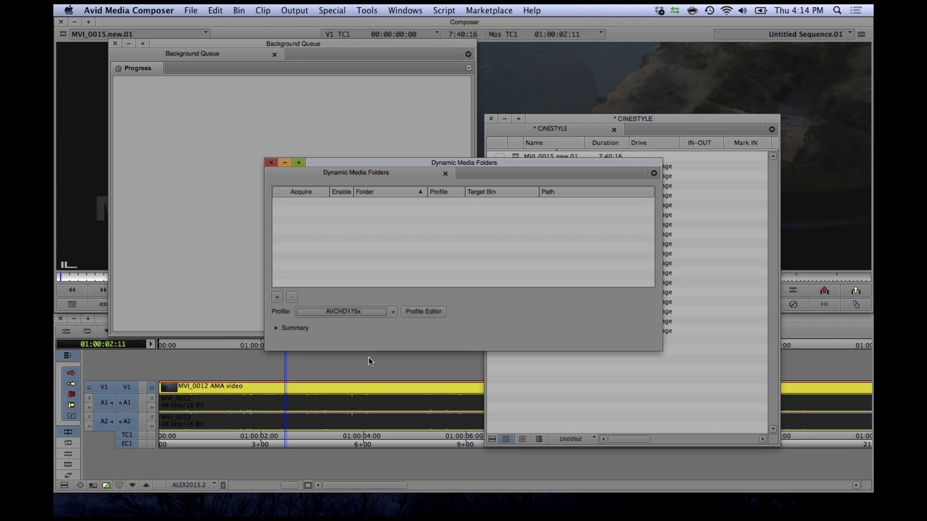
pyautogui.click(277, 298)
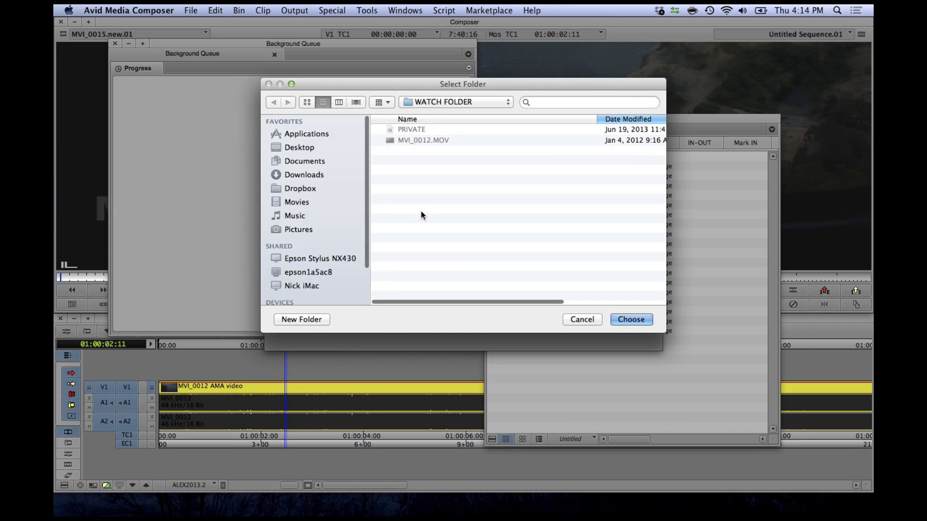
pyautogui.click(303, 320)
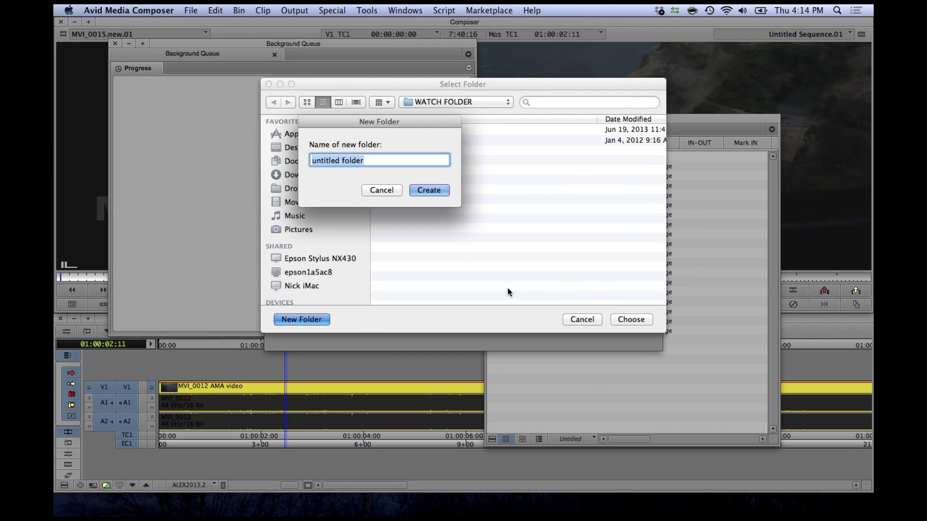
pyautogui.write('NEWFOLD')
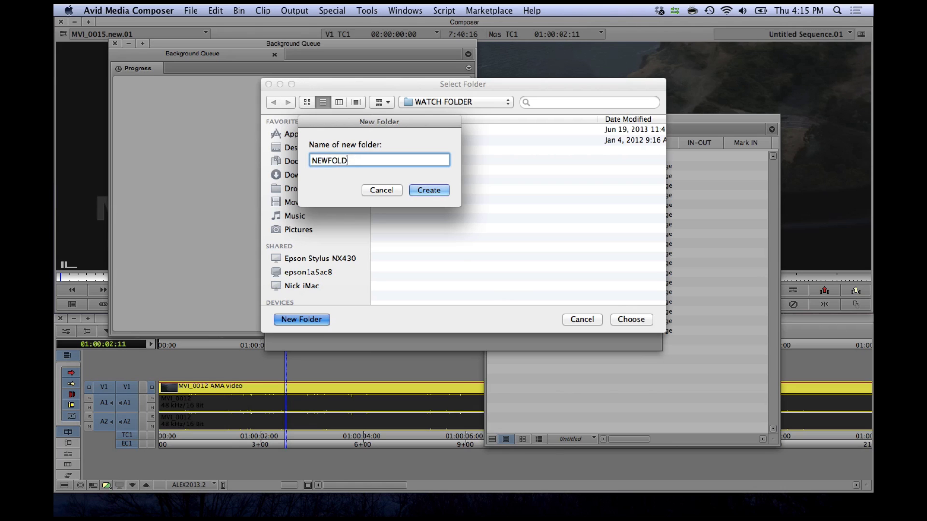
pyautogui.write('ER')
pyautogui.press('Return')
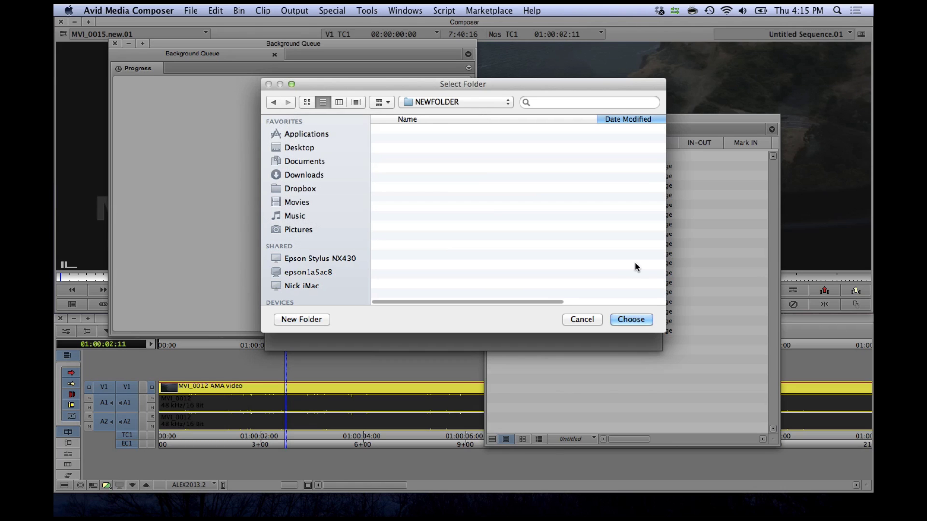
pyautogui.click(629, 317)
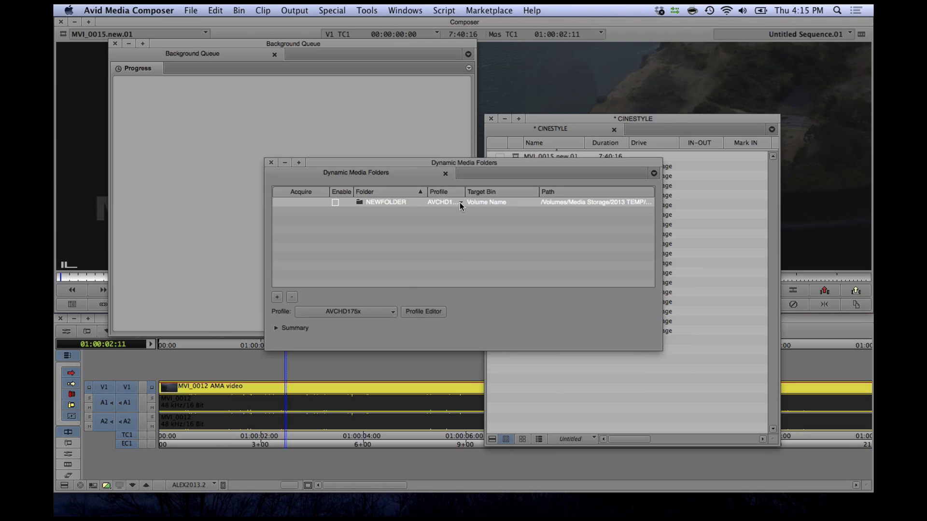
# Step: Assign the TEST profile to NEWFOLDER and open its Transcode 1 settings in the Profile Editor
pyautogui.click(461, 203)
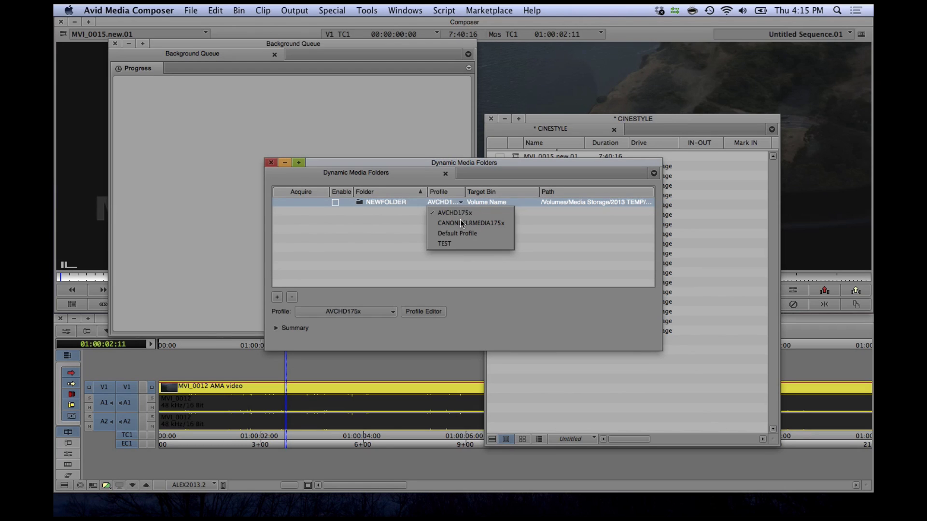
pyautogui.click(445, 244)
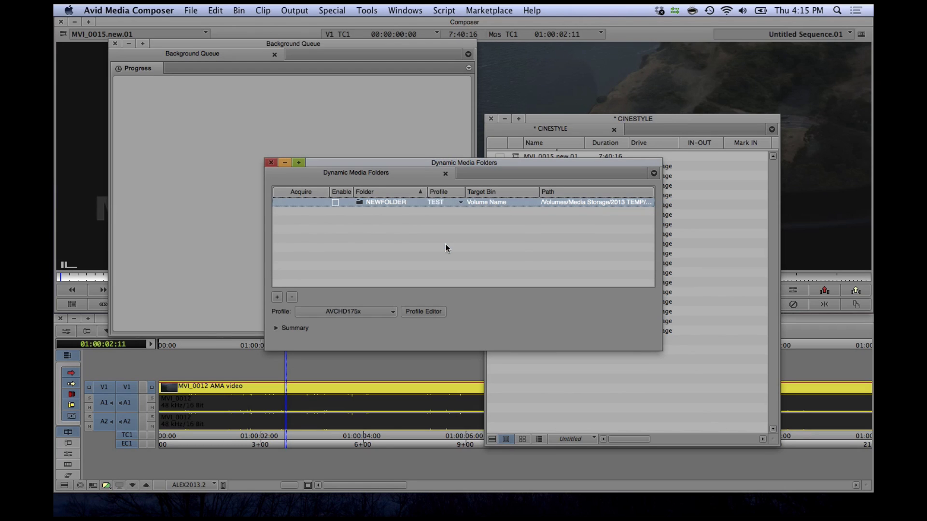
pyautogui.click(414, 310)
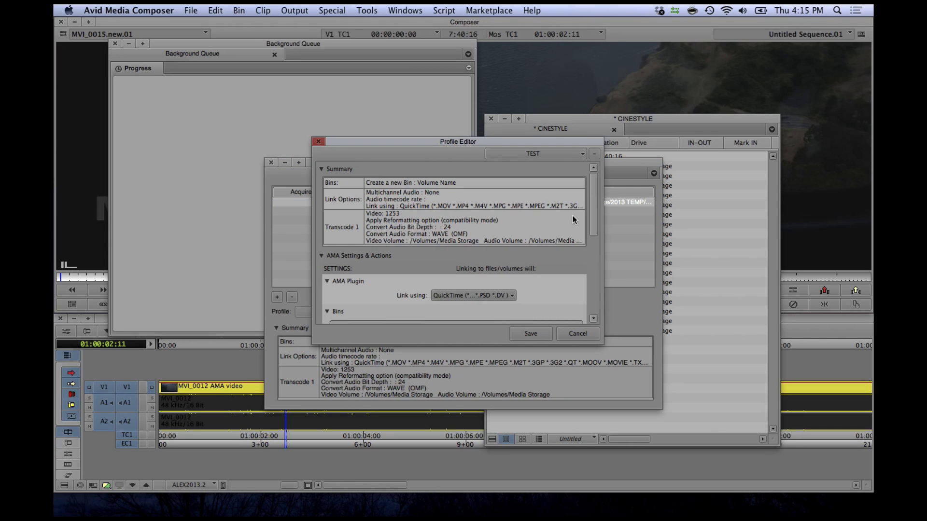
pyautogui.moveTo(594, 184); pyautogui.dragTo(584, 265)
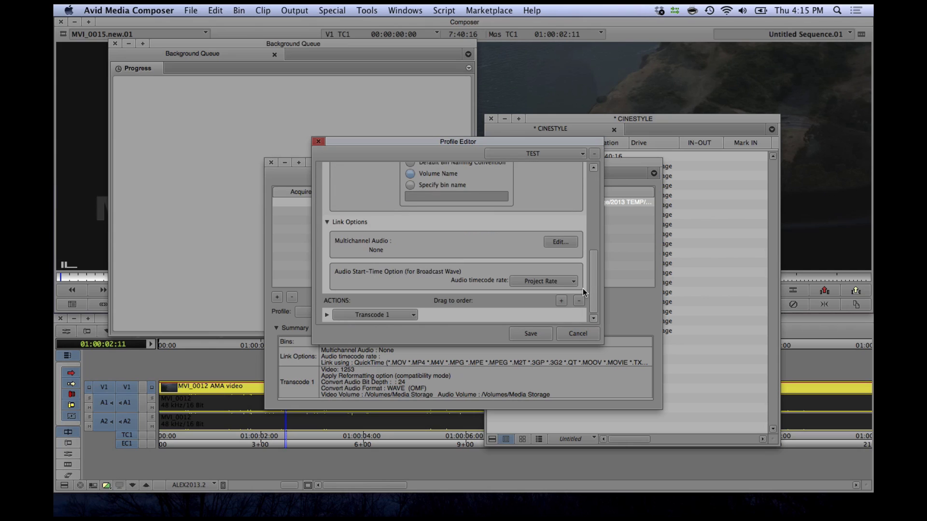
pyautogui.click(326, 315)
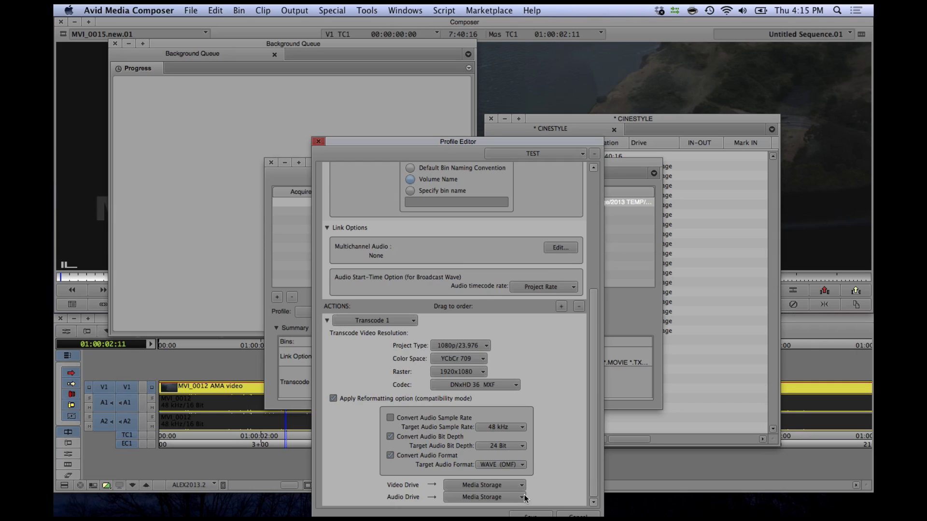
# Step: Save the profile as TEST.1 and switch NEWFOLDER's profile to TEST.1
pyautogui.click(539, 516)
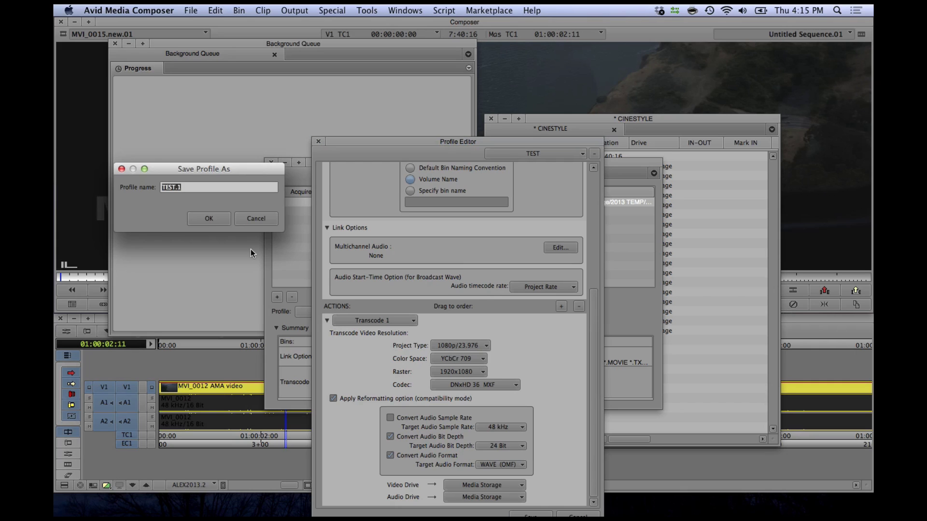
pyautogui.click(208, 219)
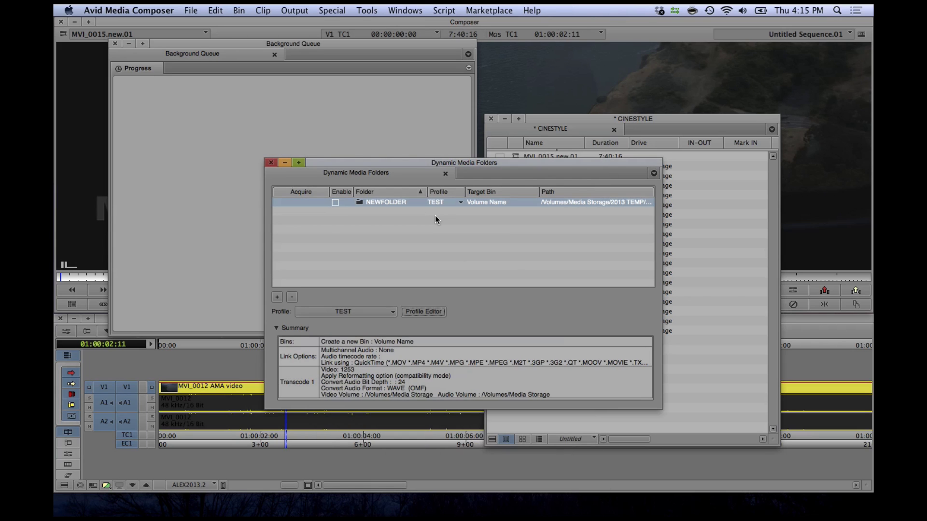
pyautogui.click(460, 202)
pyautogui.click(453, 254)
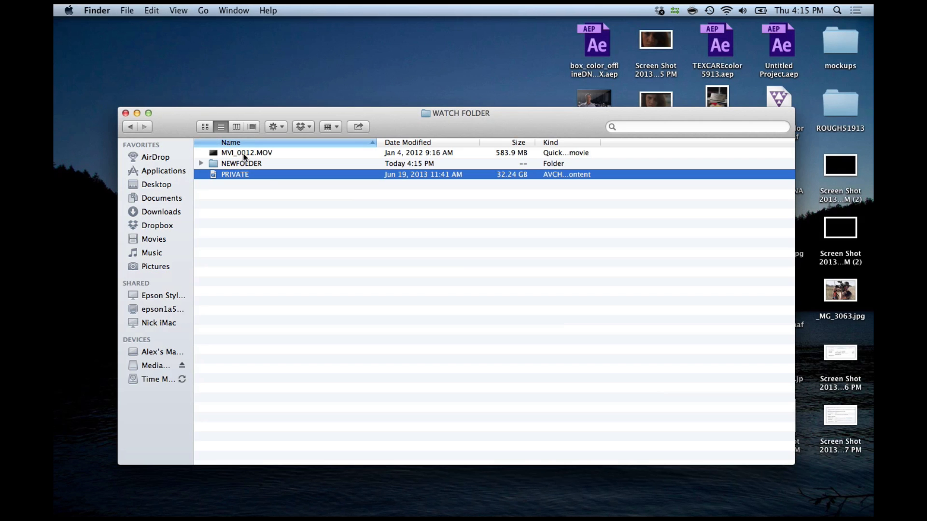
pyautogui.click(244, 153)
# Step: Drop MVI_0012.MOV into NEWFOLDER and open the Background Queue from the Avid menu-bar icon
pyautogui.moveTo(213, 152); pyautogui.dragTo(228, 164)
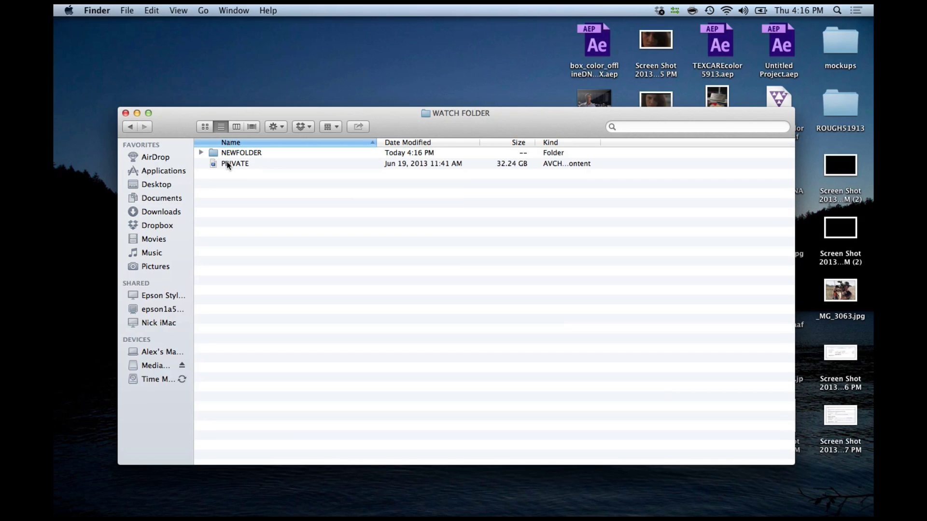
pyautogui.click(674, 10)
pyautogui.click(688, 50)
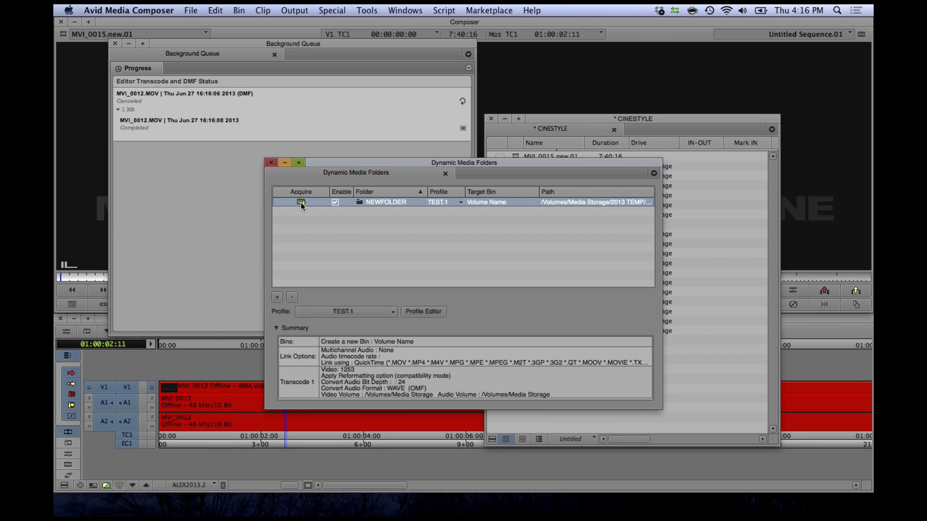
# Step: Acquire NEWFOLDER's media into the DMF Default Volume bin, widen it, and load MVI_0012 into the source monitor
pyautogui.click(301, 202)
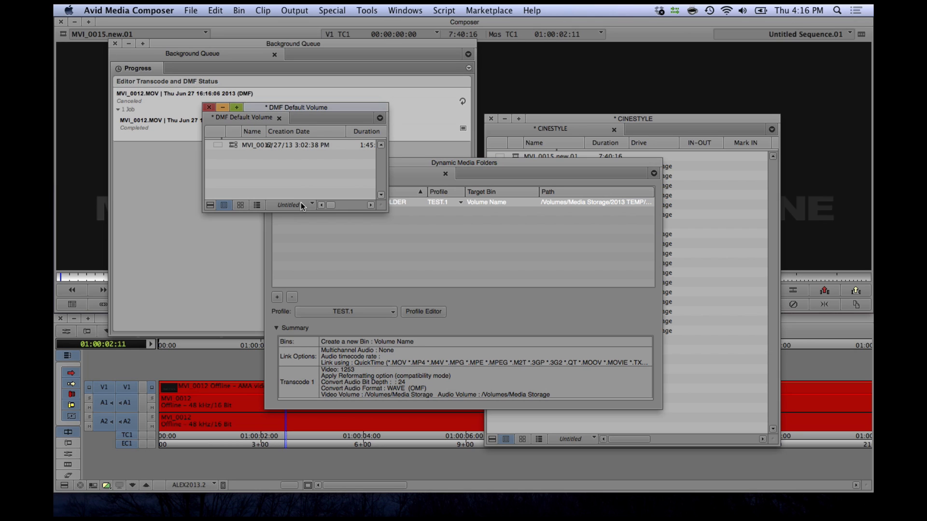
pyautogui.moveTo(382, 204); pyautogui.dragTo(467, 244)
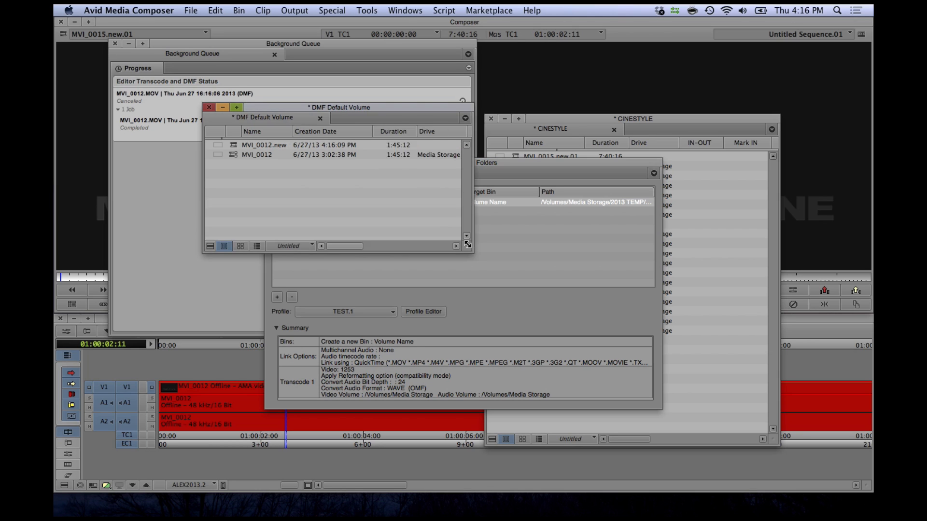
pyautogui.doubleClick(233, 159)
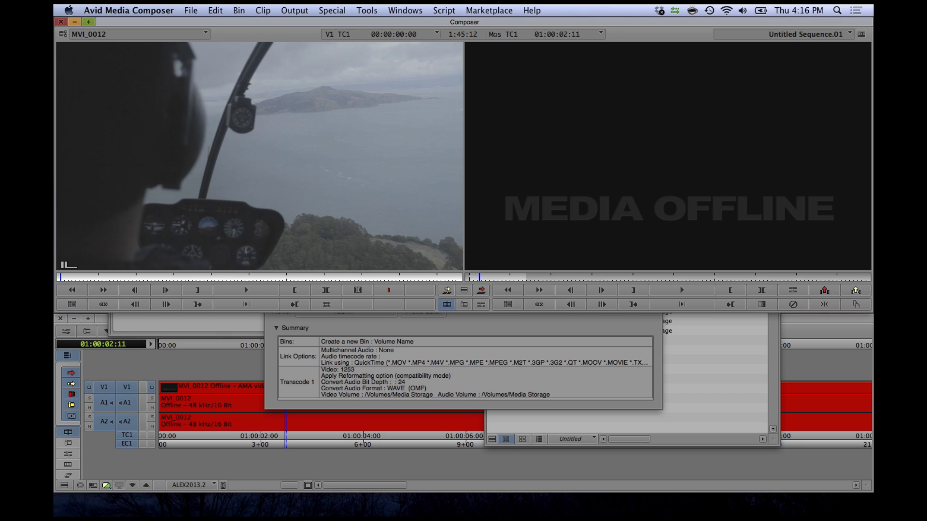
# Step: Show Media Storage master clips in an enlarged Media Tool, then switch to the Finder desktop
pyautogui.click(371, 8)
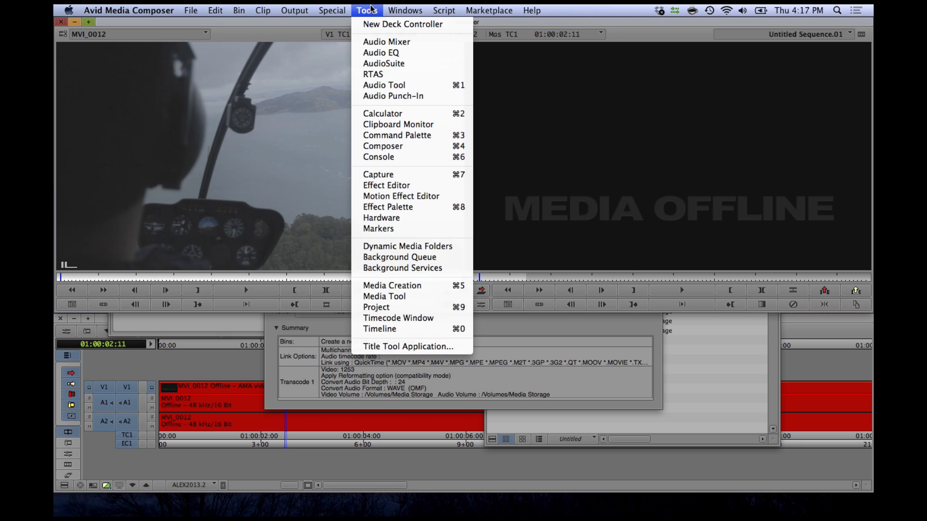
pyautogui.click(398, 292)
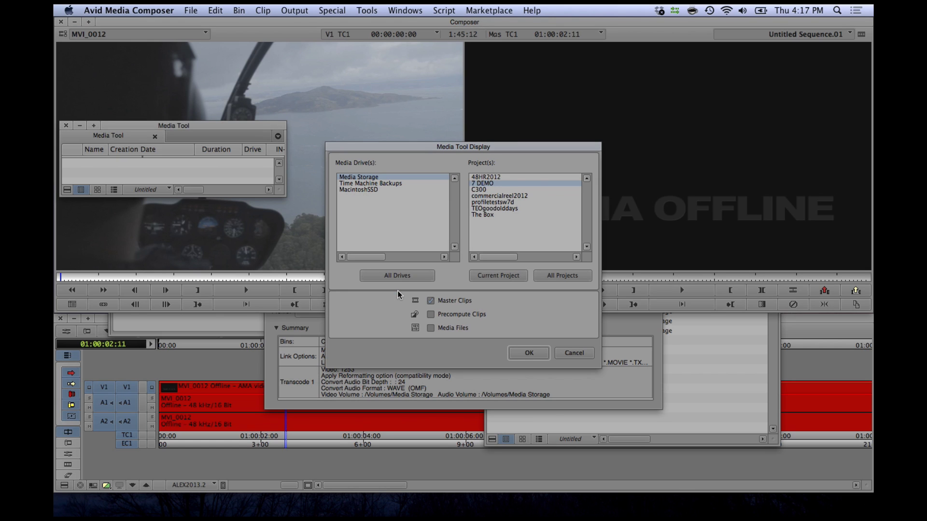
pyautogui.click(529, 355)
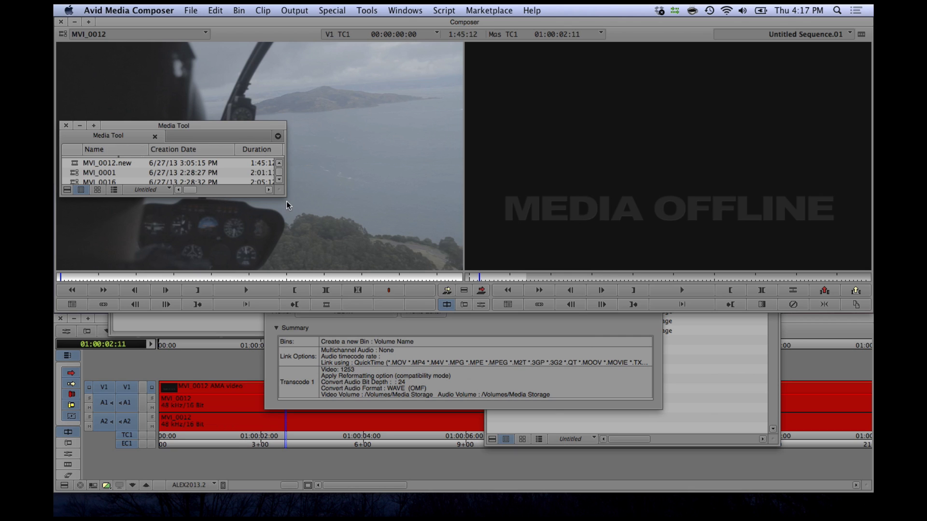
pyautogui.moveTo(284, 195); pyautogui.dragTo(502, 348)
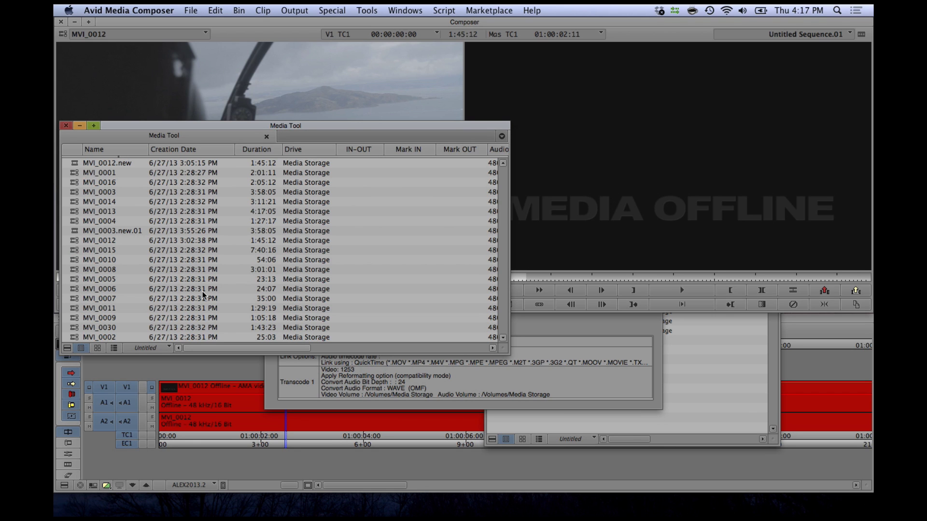
pyautogui.hotkey('ctrl', 'Right')
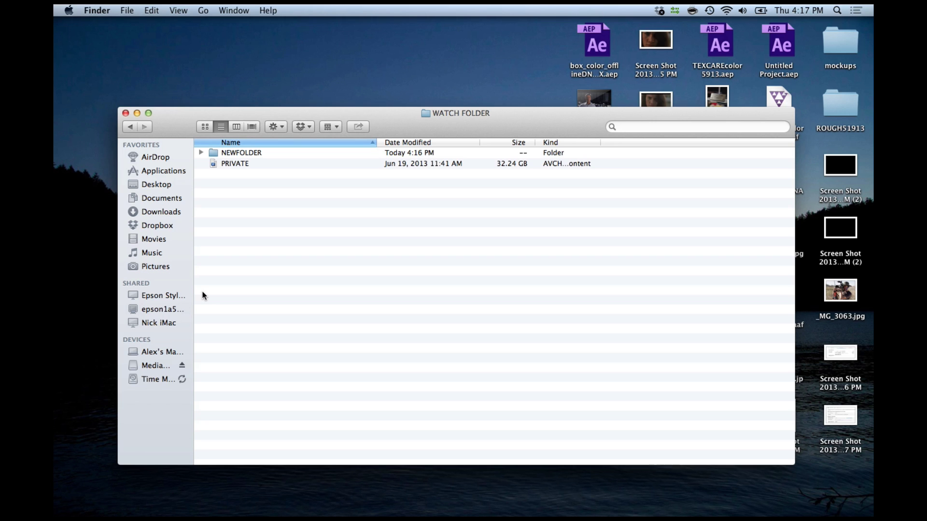